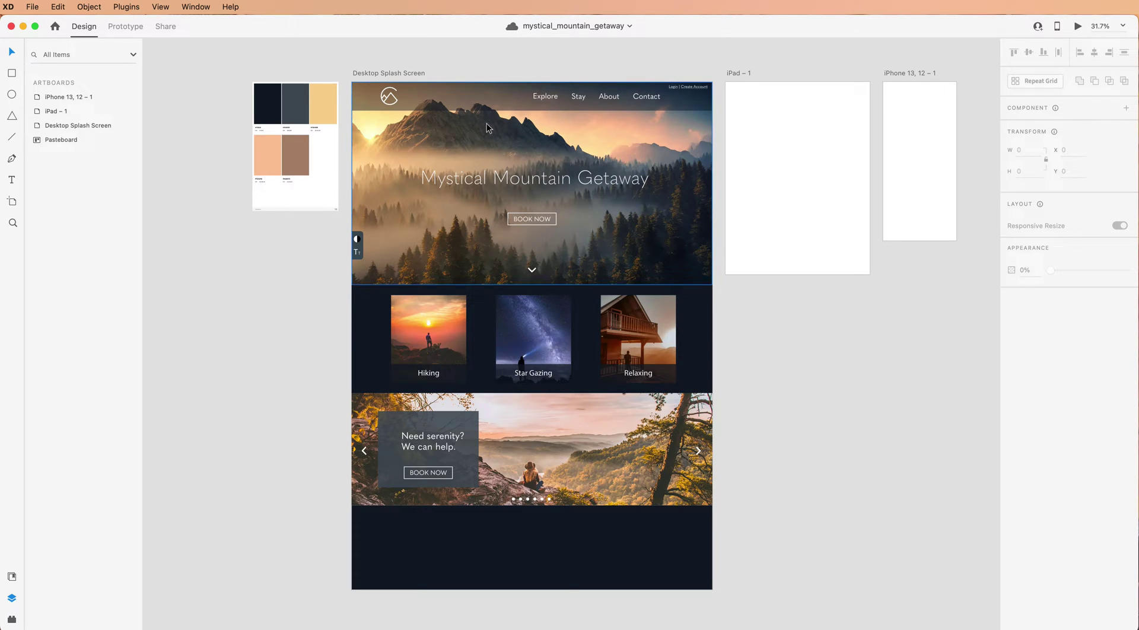
# Zoom the canvas to 50% on the Desktop Splash Screen and select the First Screen group
pyautogui.scroll(2, 447, 169)
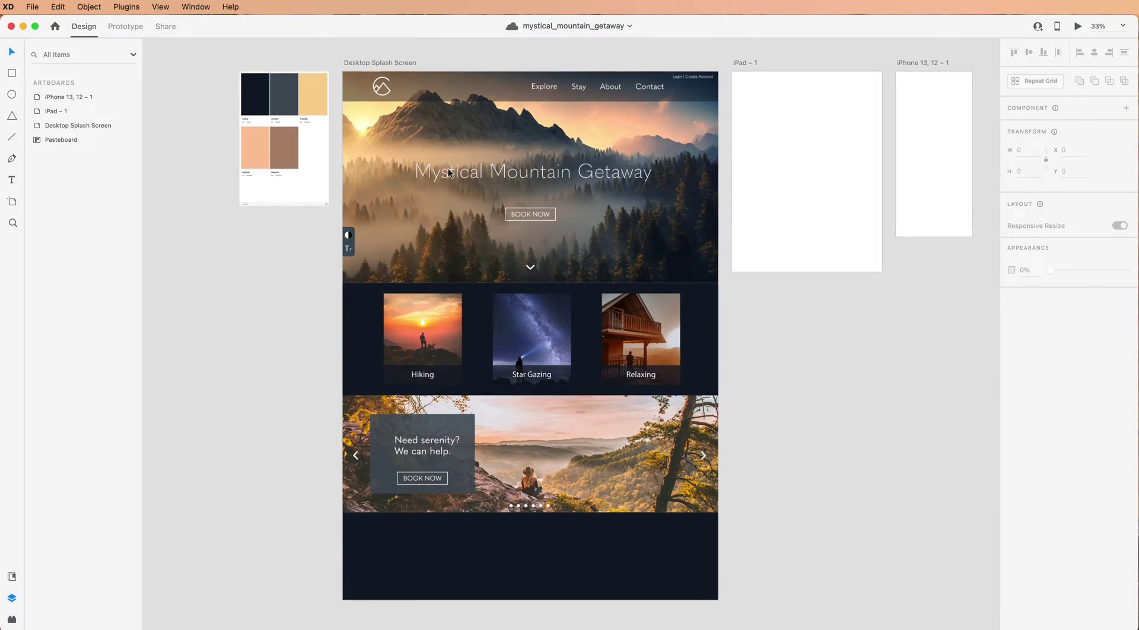
pyautogui.scroll(3, 447, 169)
pyautogui.scroll(2, 448, 168)
pyautogui.scroll(5, 447, 168)
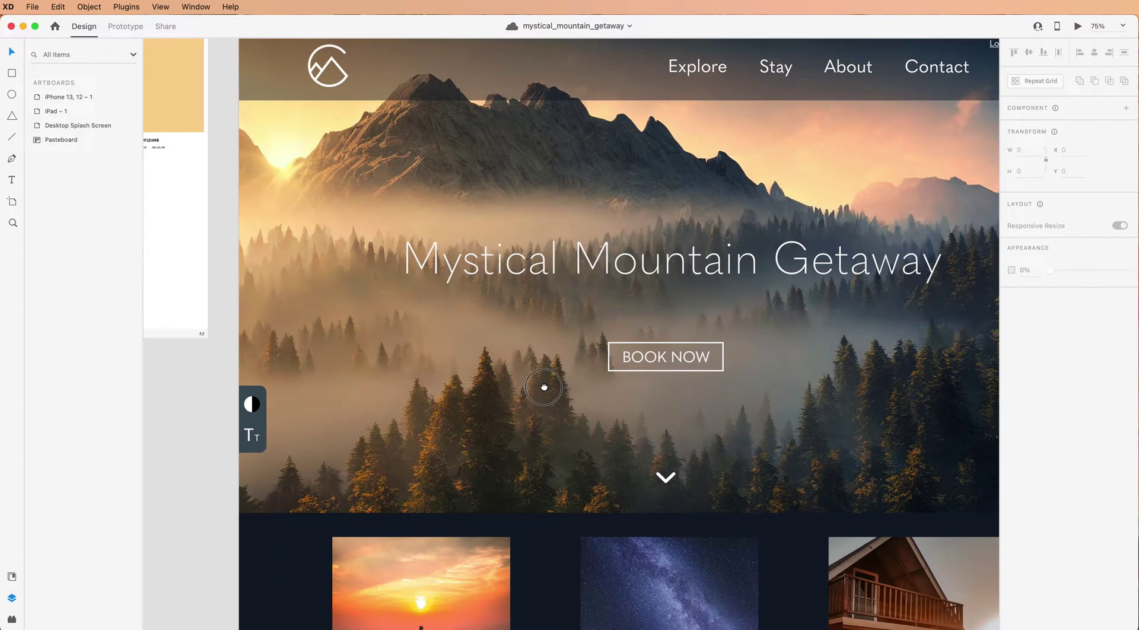
pyautogui.hotkey('ctrl', '-')
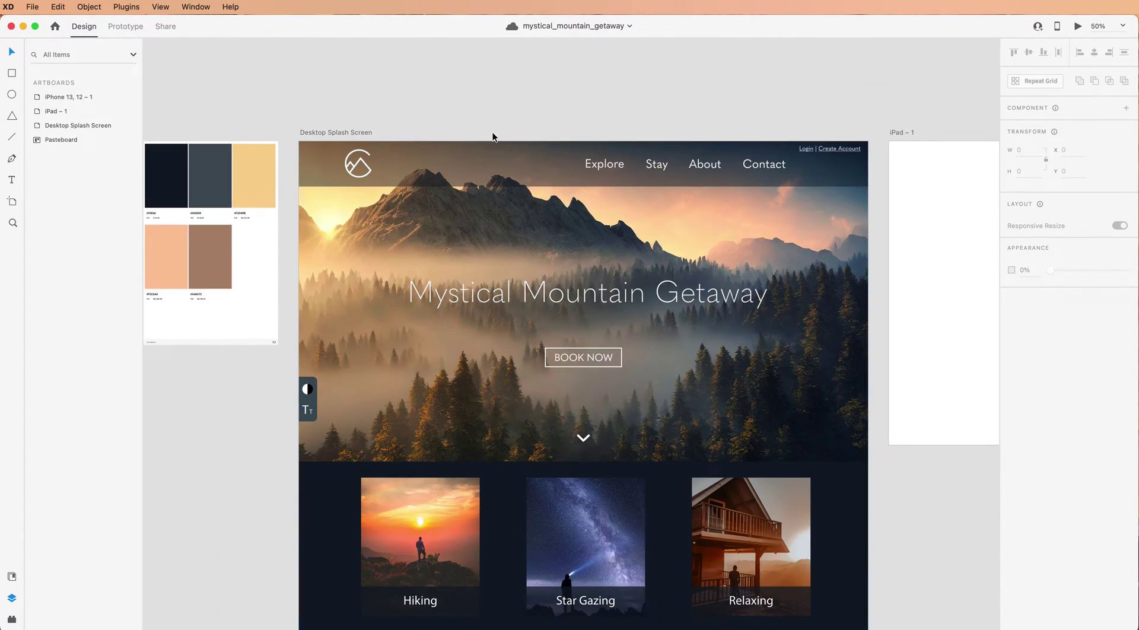
pyautogui.click(331, 173)
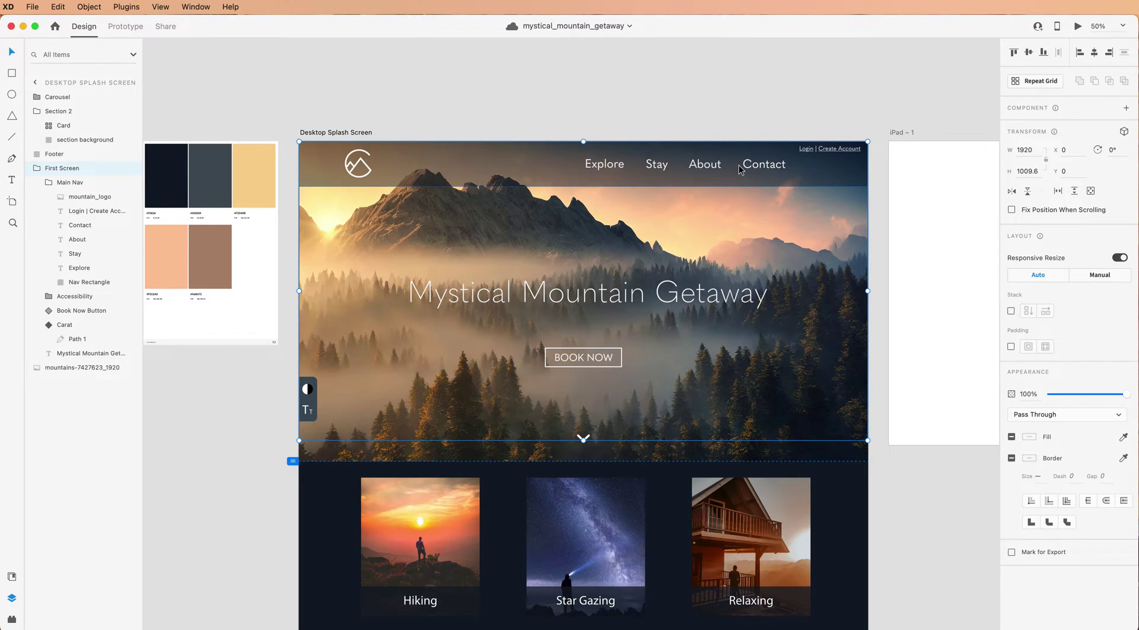
pyautogui.click(1080, 26)
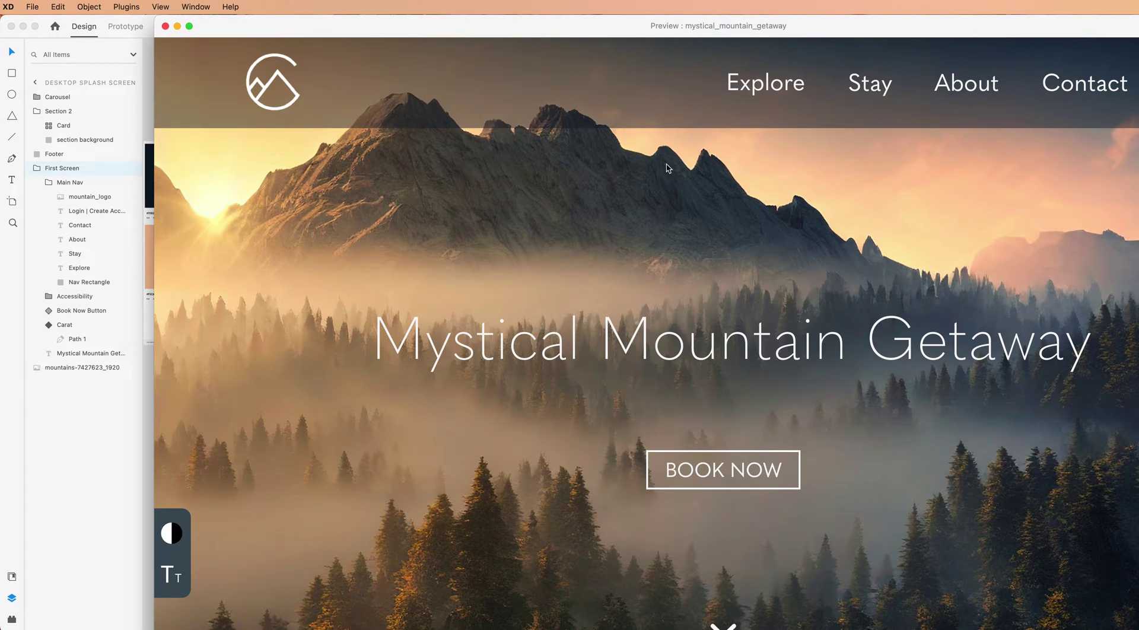
pyautogui.doubleClick(813, 26)
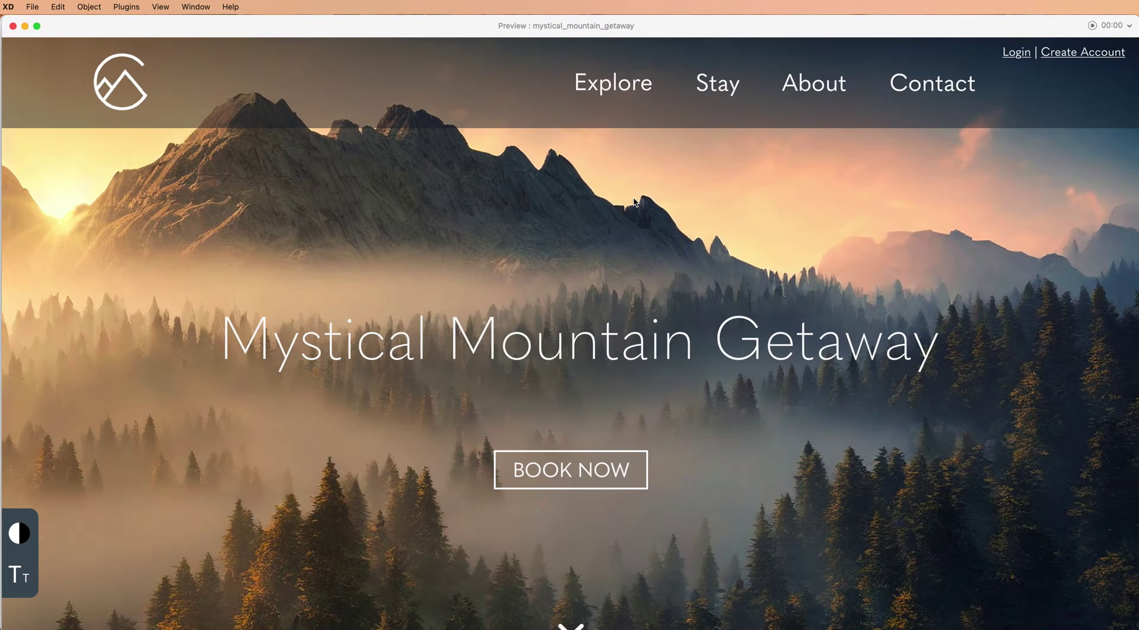
pyautogui.scroll(-3, 634, 201)
pyautogui.scroll(-3, 634, 201)
pyautogui.scroll(-4, 633, 200)
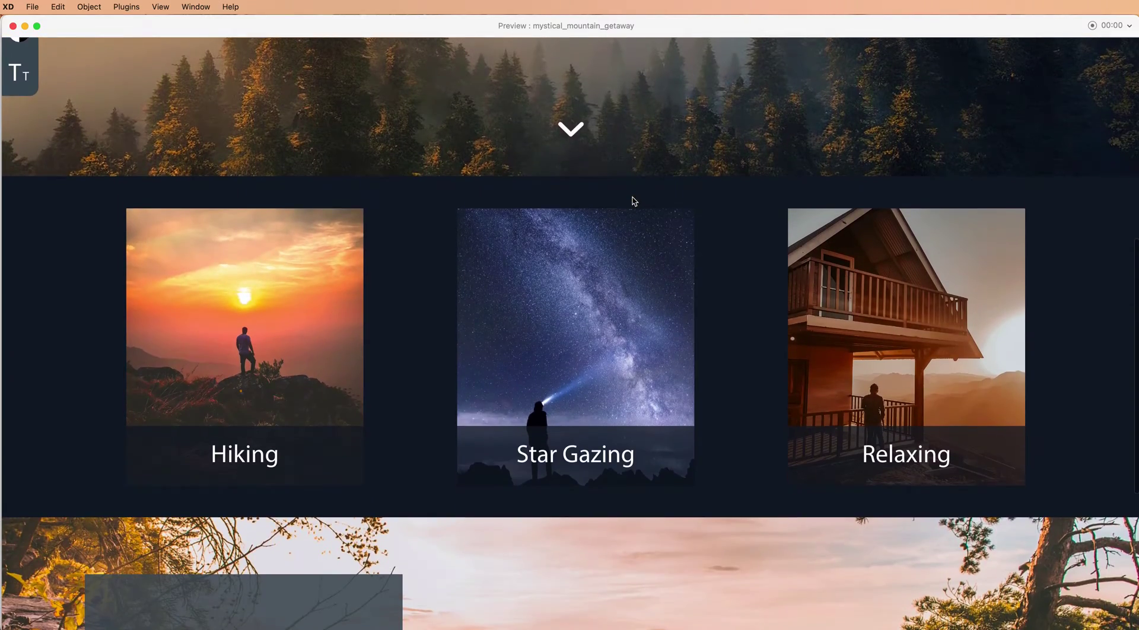
pyautogui.scroll(-5, 633, 200)
pyautogui.scroll(-2, 631, 196)
pyautogui.scroll(5, 631, 196)
pyautogui.scroll(5, 632, 198)
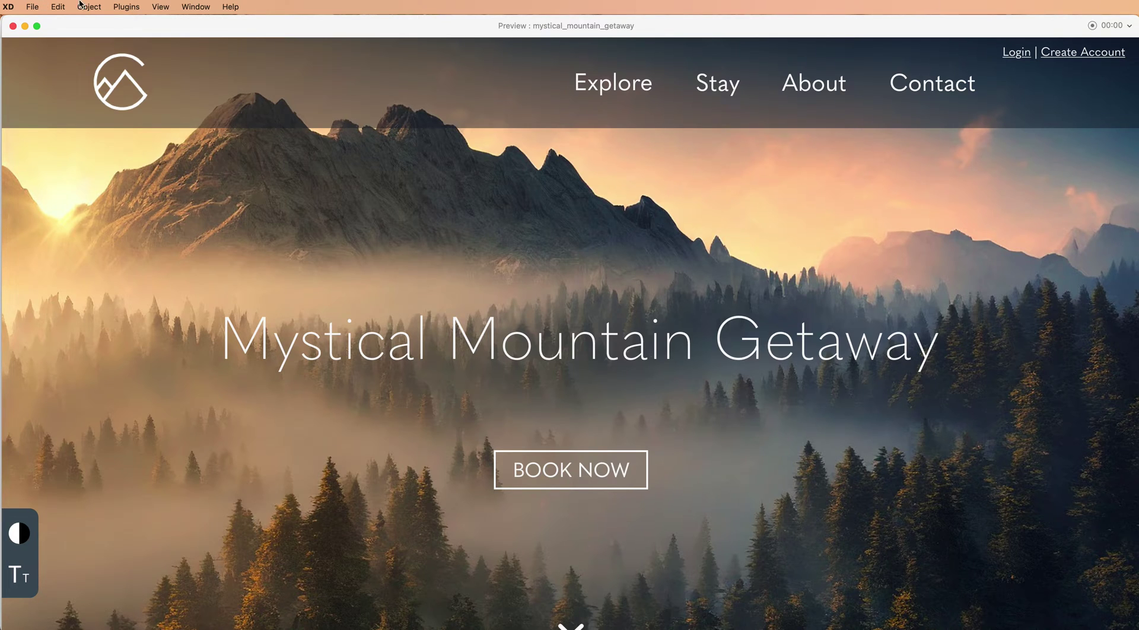
pyautogui.click(13, 26)
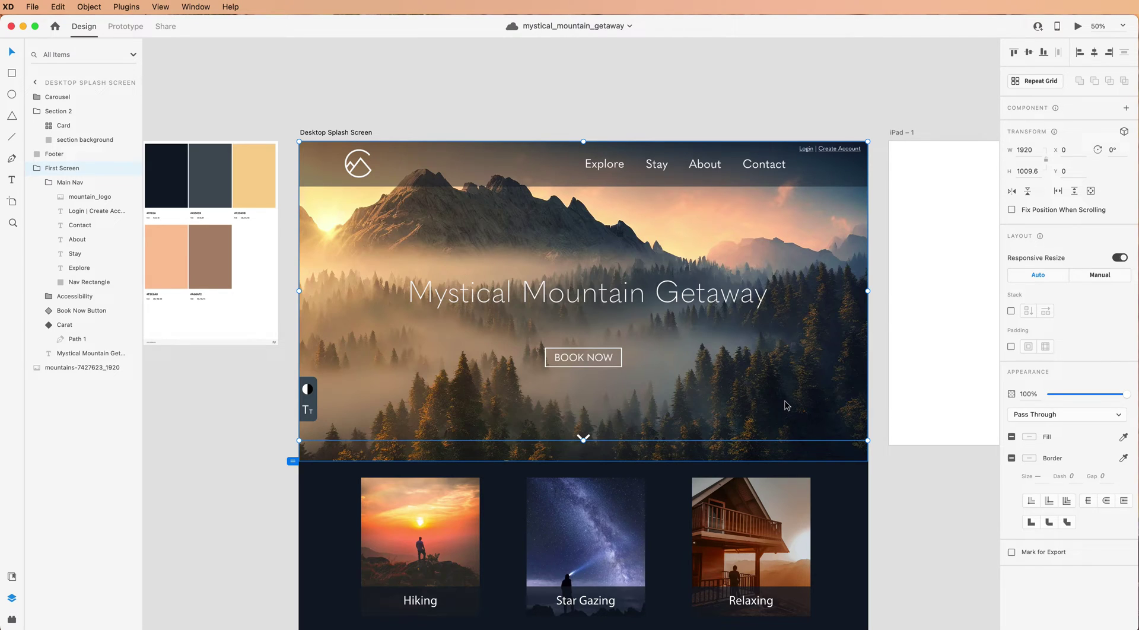
# Move Main Nav above First Screen in Layers, fix its position when scrolling, and save
pyautogui.doubleClick(417, 171)
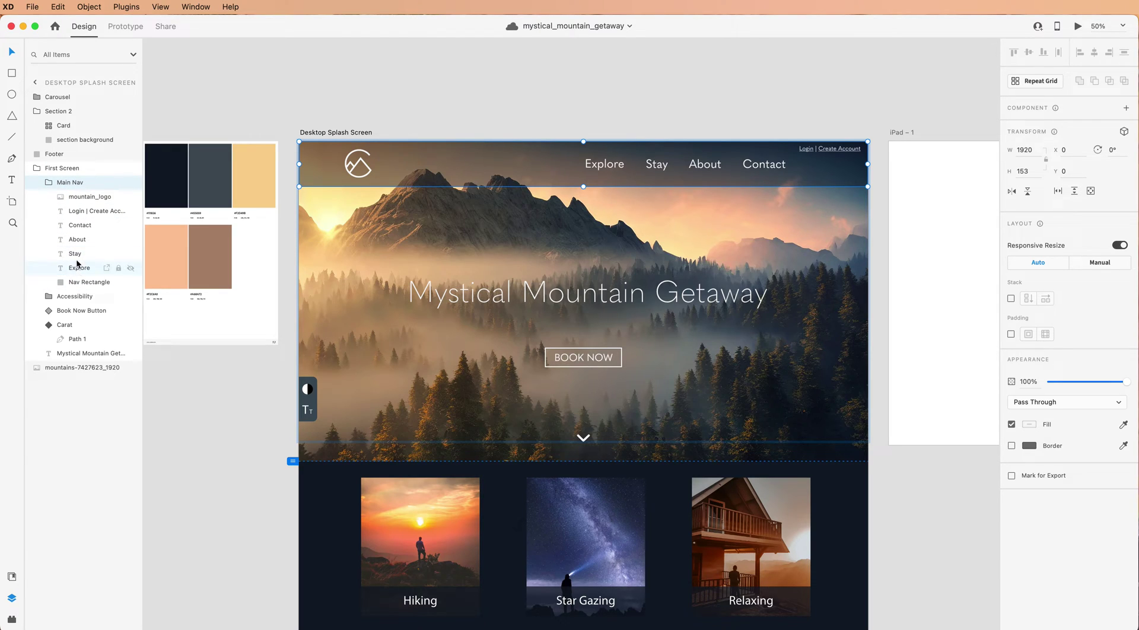
pyautogui.moveTo(70, 182)
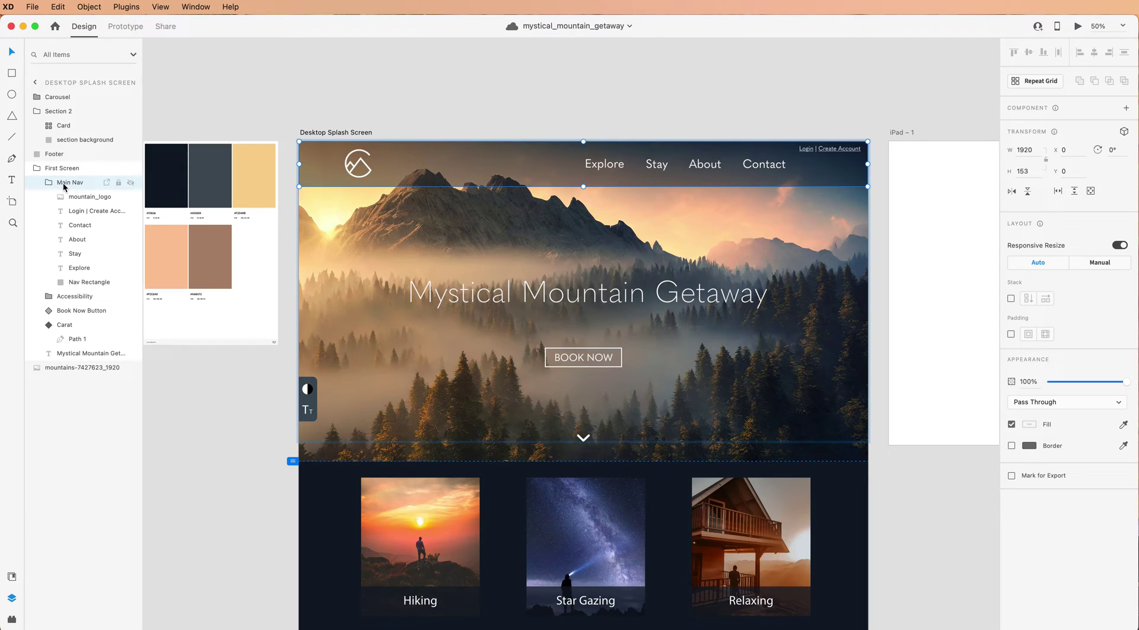
pyautogui.moveTo(65, 186); pyautogui.dragTo(48, 167)
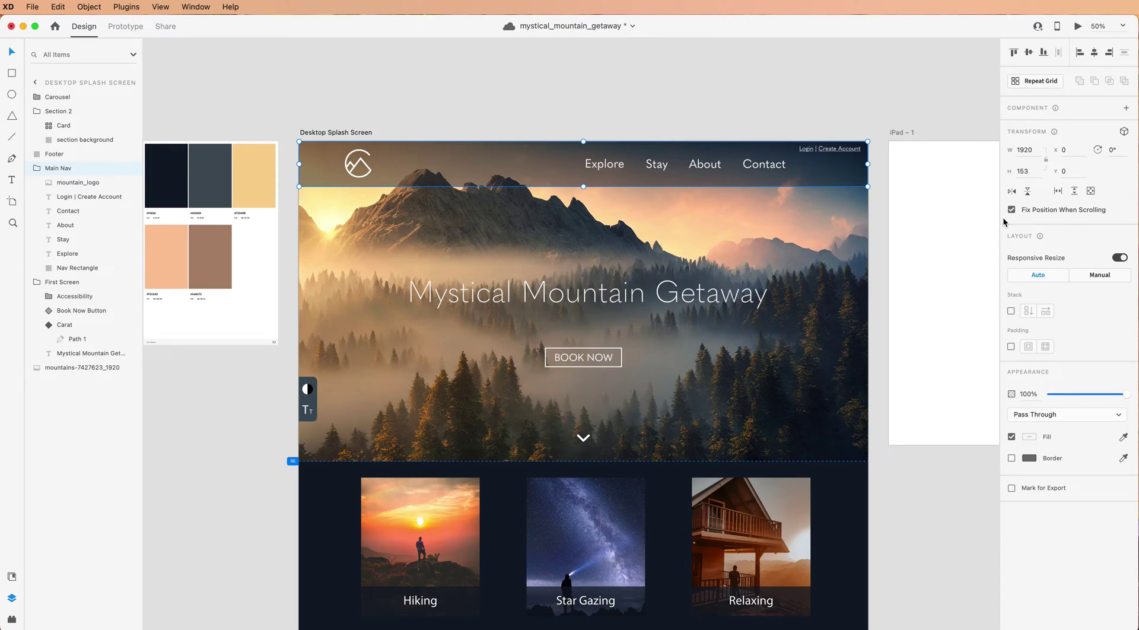
pyautogui.press('super+s')
# Preview the desktop design, scrolling down and back up to confirm the nav bar stays pinned
pyautogui.click(1078, 26)
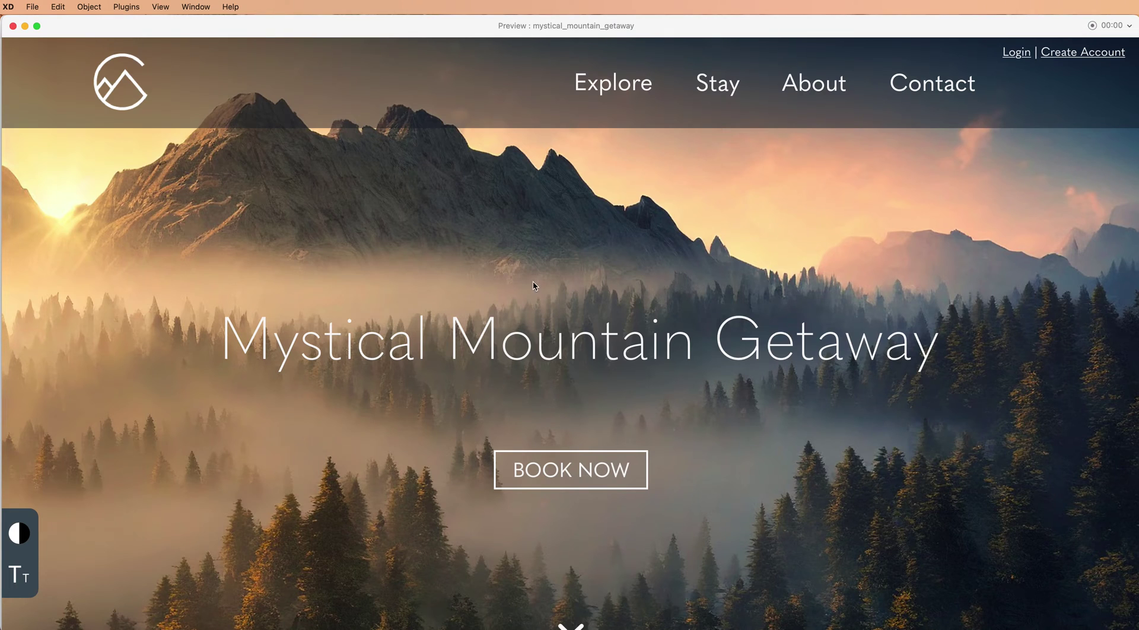
pyautogui.scroll(-7, 532, 285)
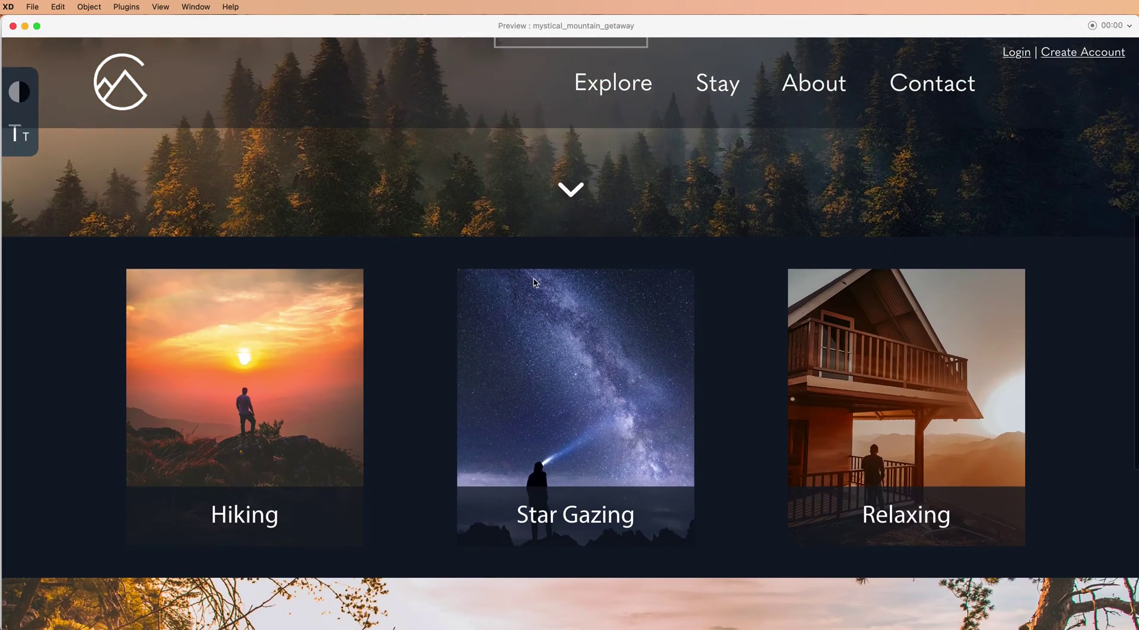
pyautogui.scroll(-5, 534, 282)
pyautogui.scroll(-5, 535, 282)
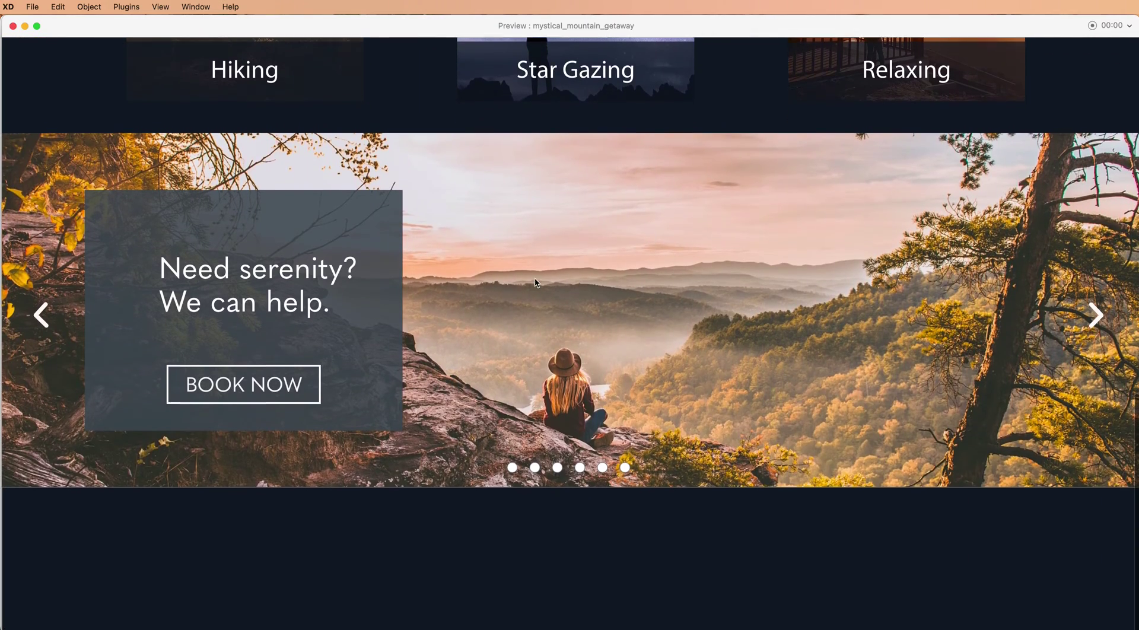
pyautogui.scroll(1, 535, 283)
pyautogui.scroll(7, 535, 282)
pyautogui.scroll(5, 536, 282)
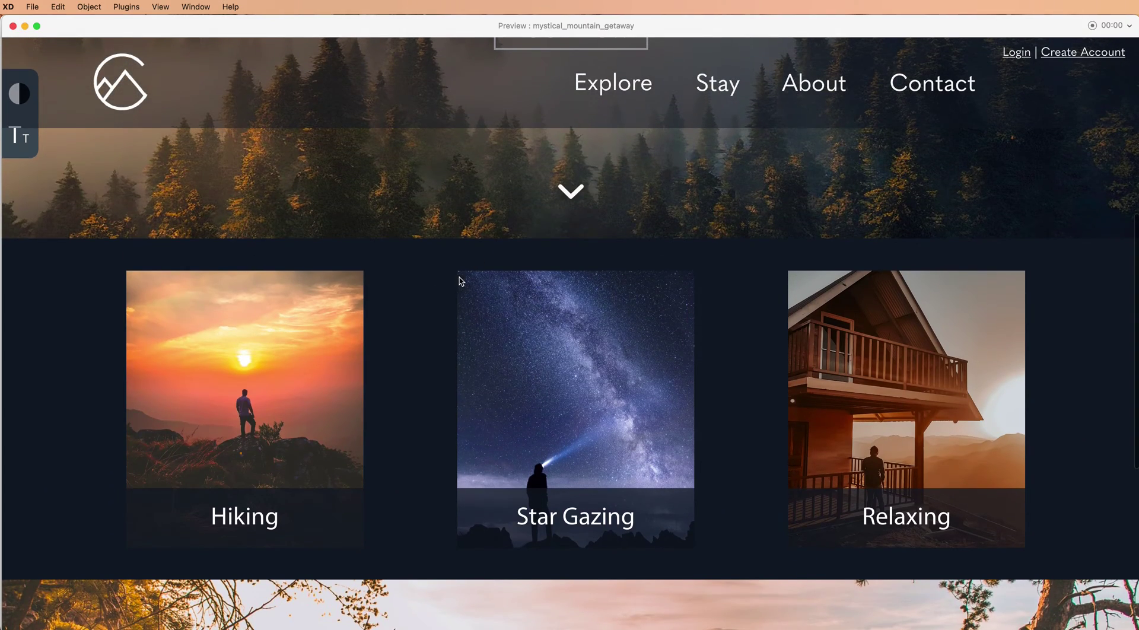
pyautogui.scroll(-2, 460, 277)
pyautogui.scroll(-1, 460, 277)
pyautogui.scroll(-3, 461, 274)
pyautogui.scroll(5, 462, 275)
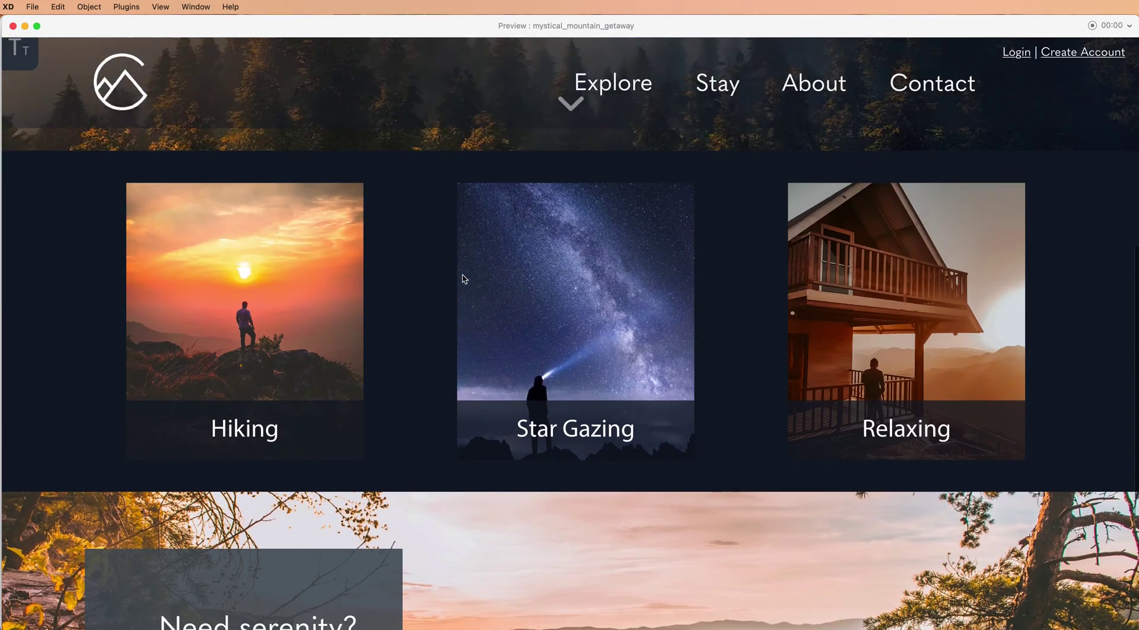
pyautogui.scroll(5, 464, 279)
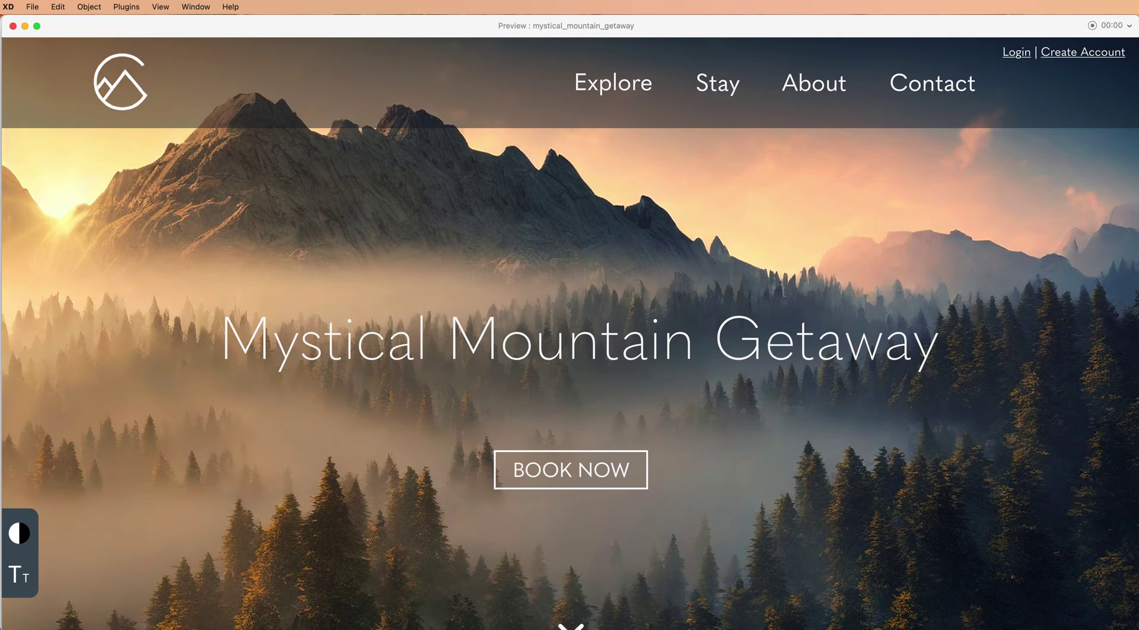
# Back in design view, move Main Nav above Carousel to the top of the layer list
pyautogui.click(12, 26)
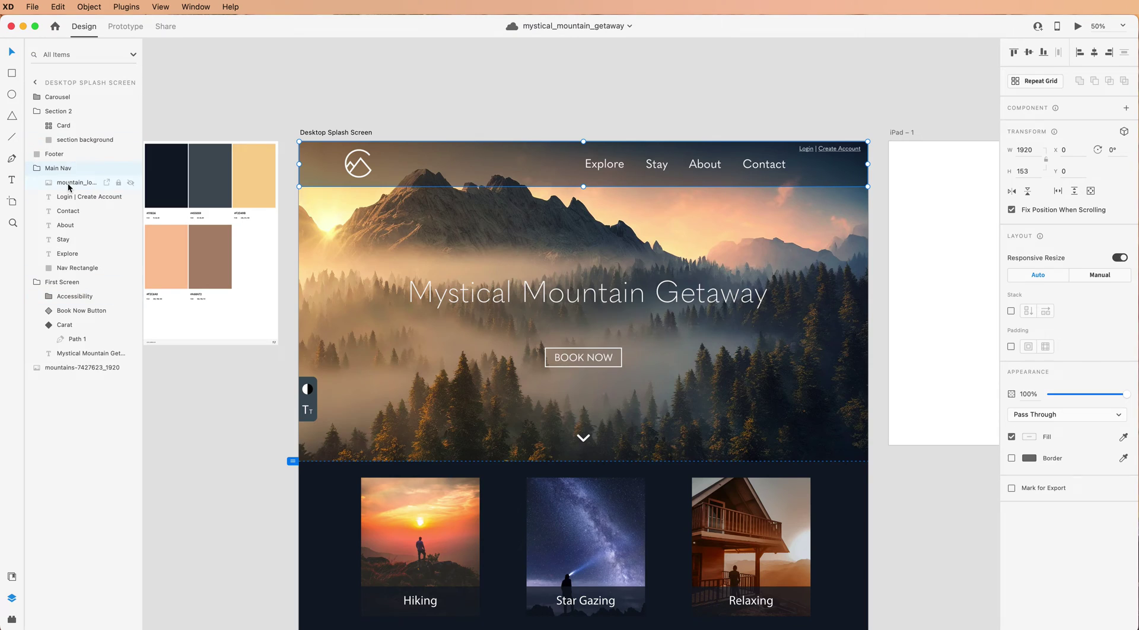
pyautogui.click(51, 170)
pyautogui.moveTo(50, 170); pyautogui.dragTo(44, 96)
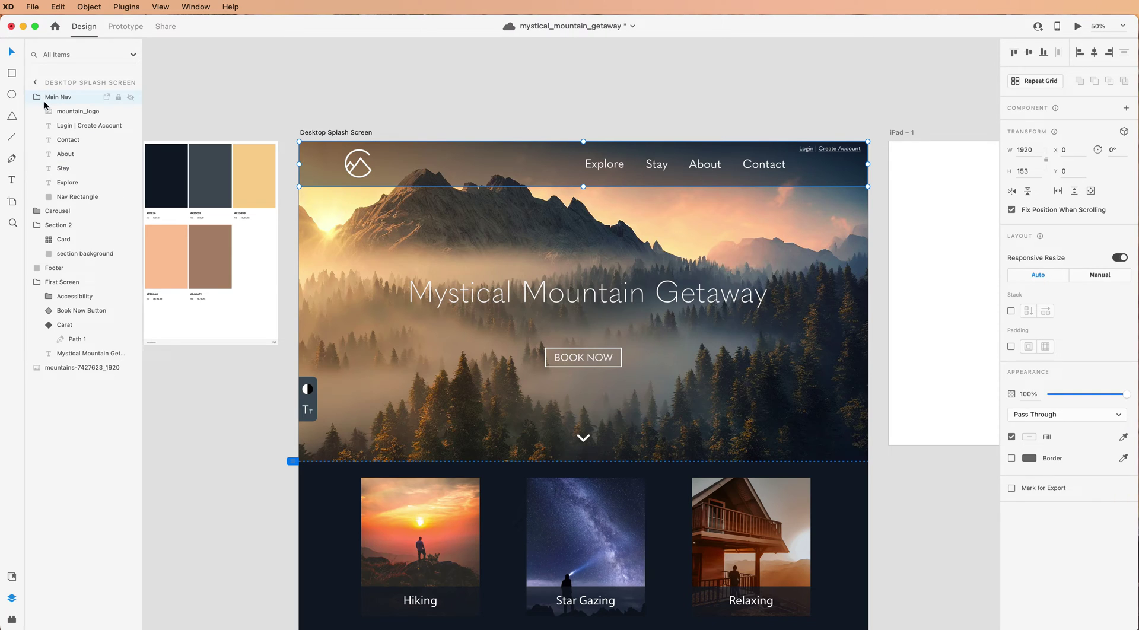
pyautogui.click(1078, 27)
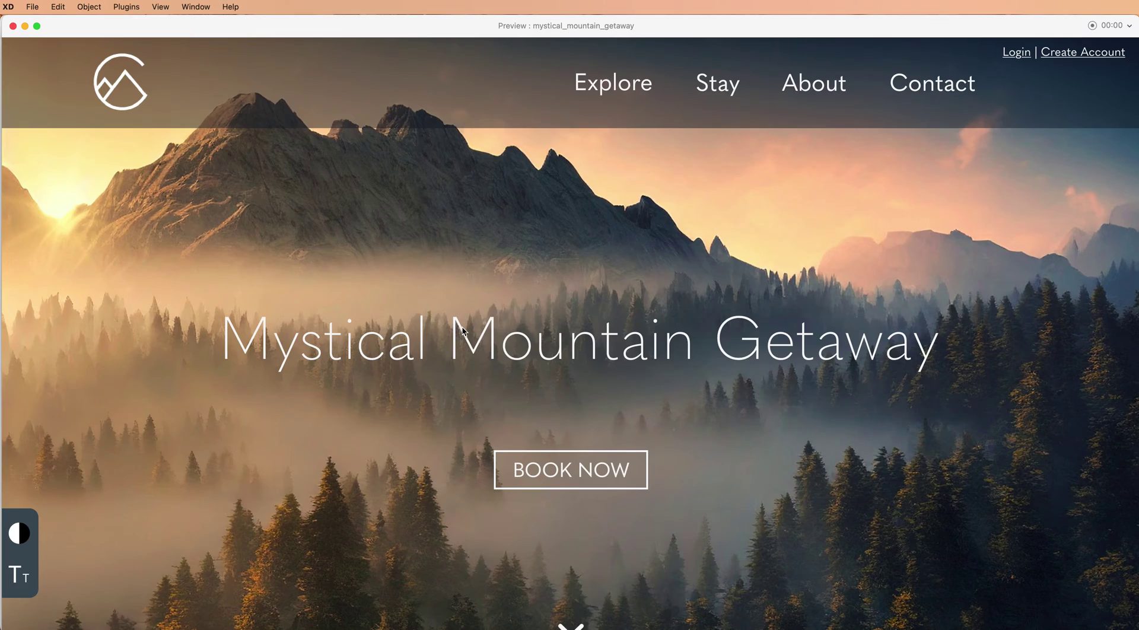
pyautogui.scroll(-2, 464, 331)
pyautogui.scroll(-2, 464, 331)
pyautogui.scroll(-3, 463, 331)
pyautogui.scroll(-3, 464, 331)
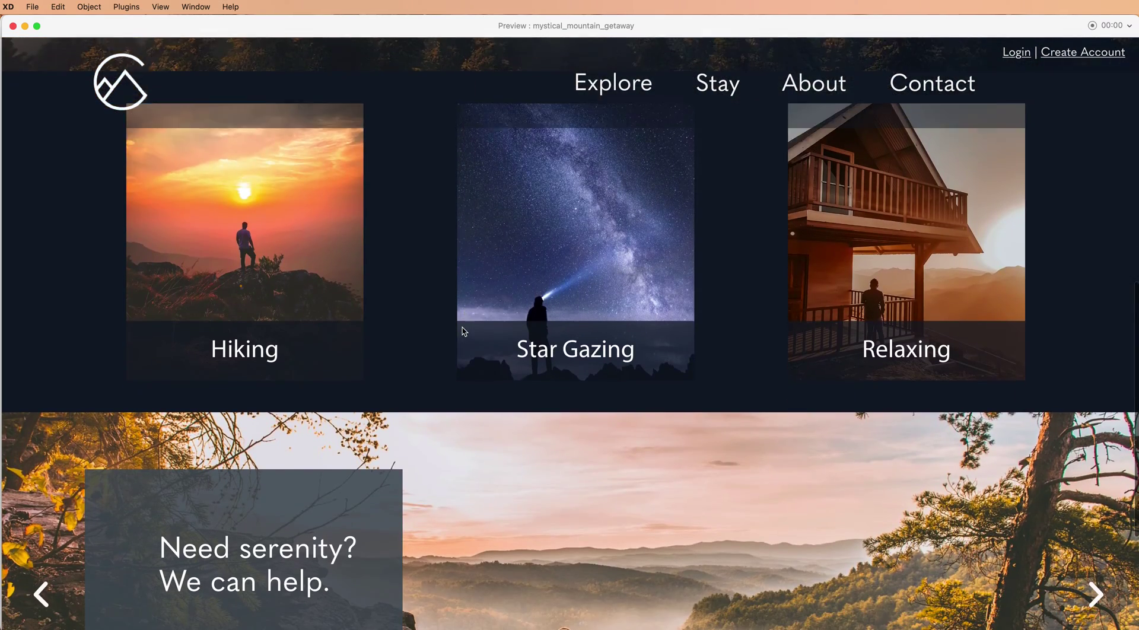
pyautogui.scroll(-1, 464, 331)
pyautogui.scroll(-3, 464, 331)
pyautogui.scroll(-2, 464, 331)
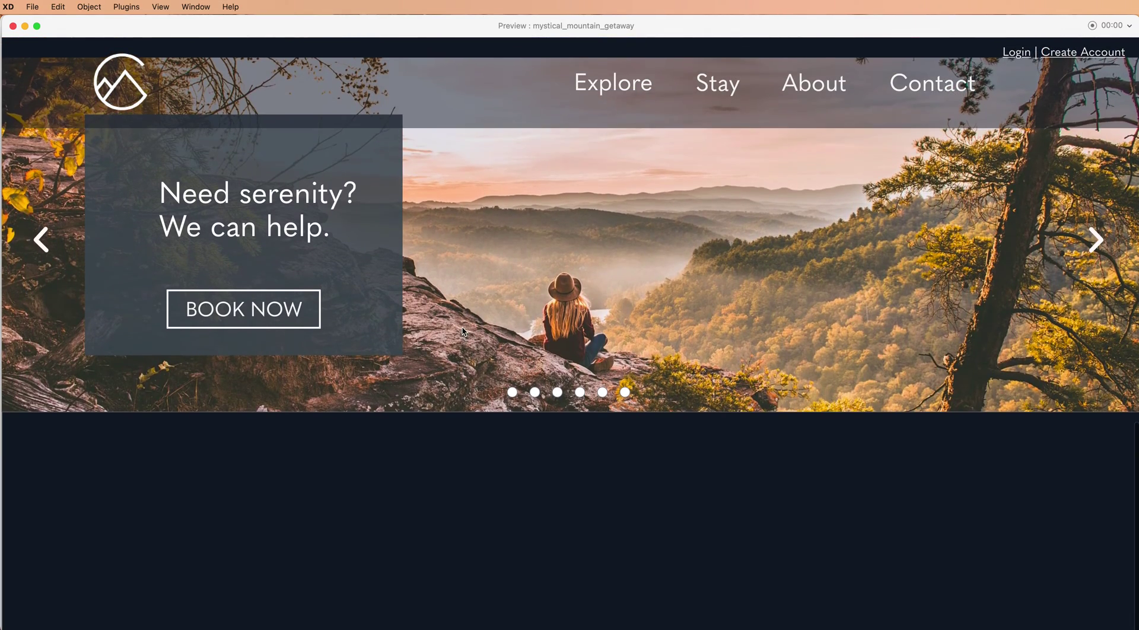
pyautogui.scroll(5, 464, 331)
pyautogui.scroll(5, 463, 330)
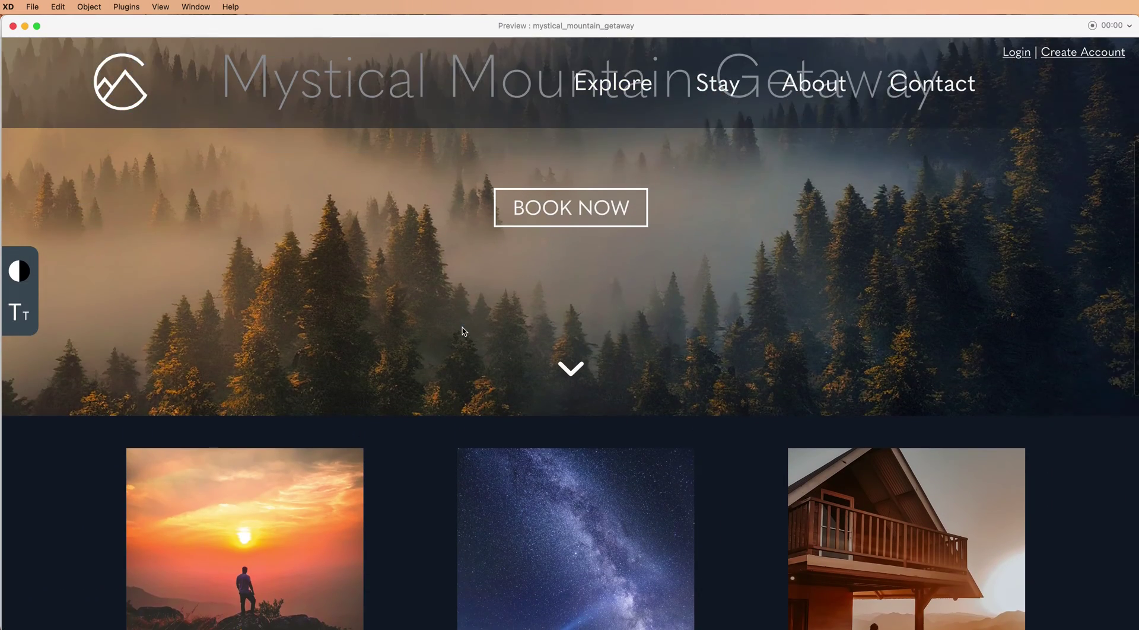
pyautogui.scroll(2, 463, 331)
pyautogui.scroll(2, 464, 331)
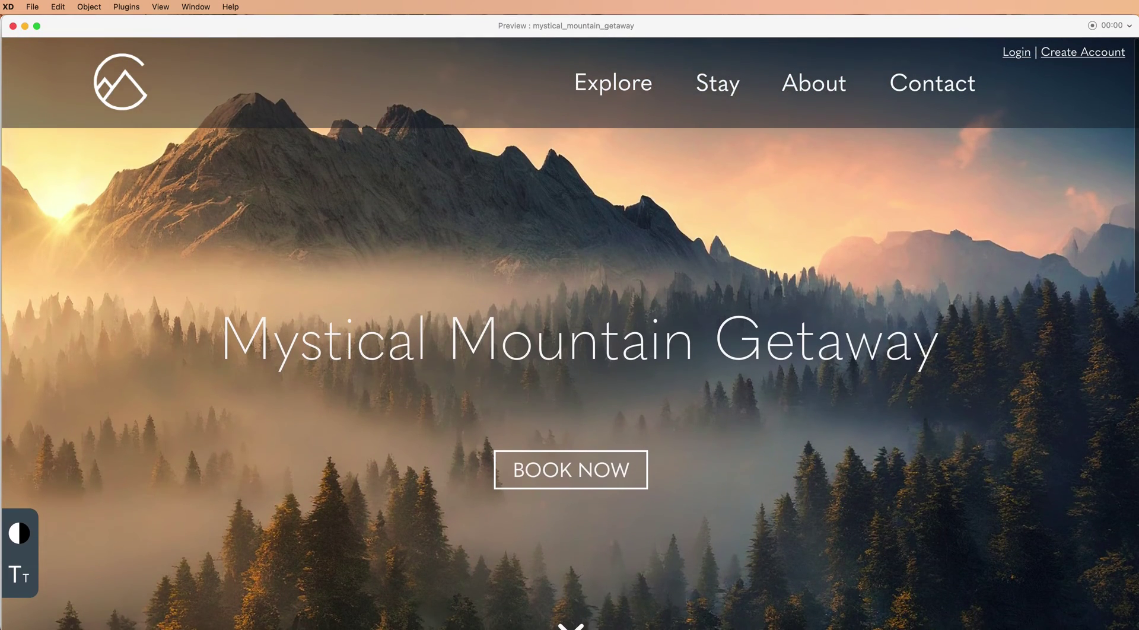
# Move the Accessibility group out of First Screen to just below Main Nav, then collapse Main Nav
pyautogui.click(12, 26)
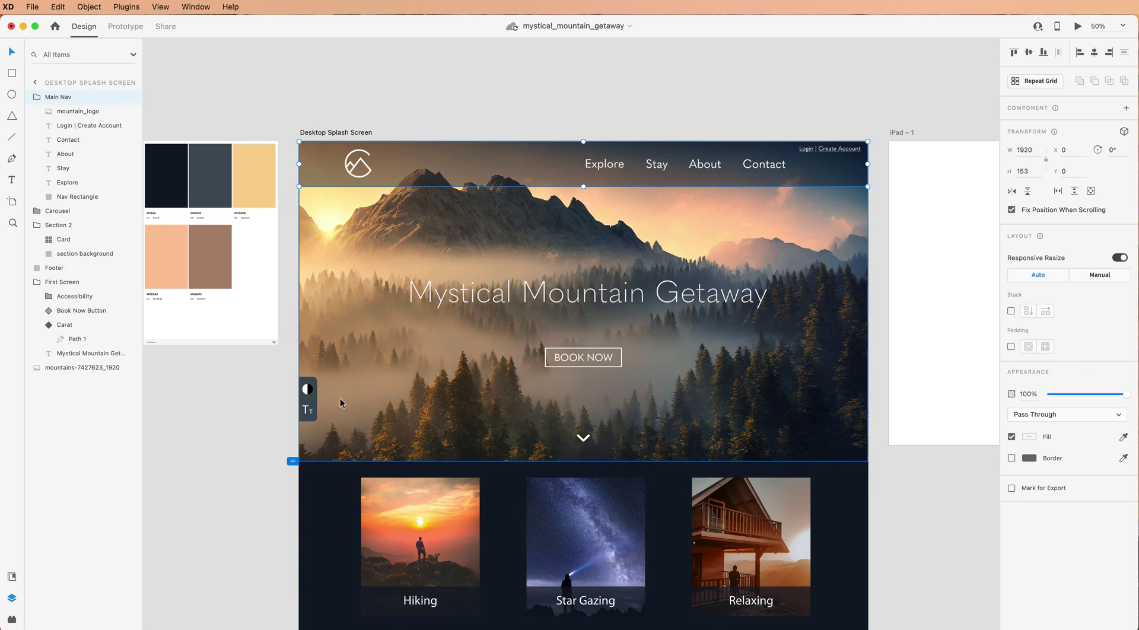
pyautogui.click(307, 409)
pyautogui.click(307, 408)
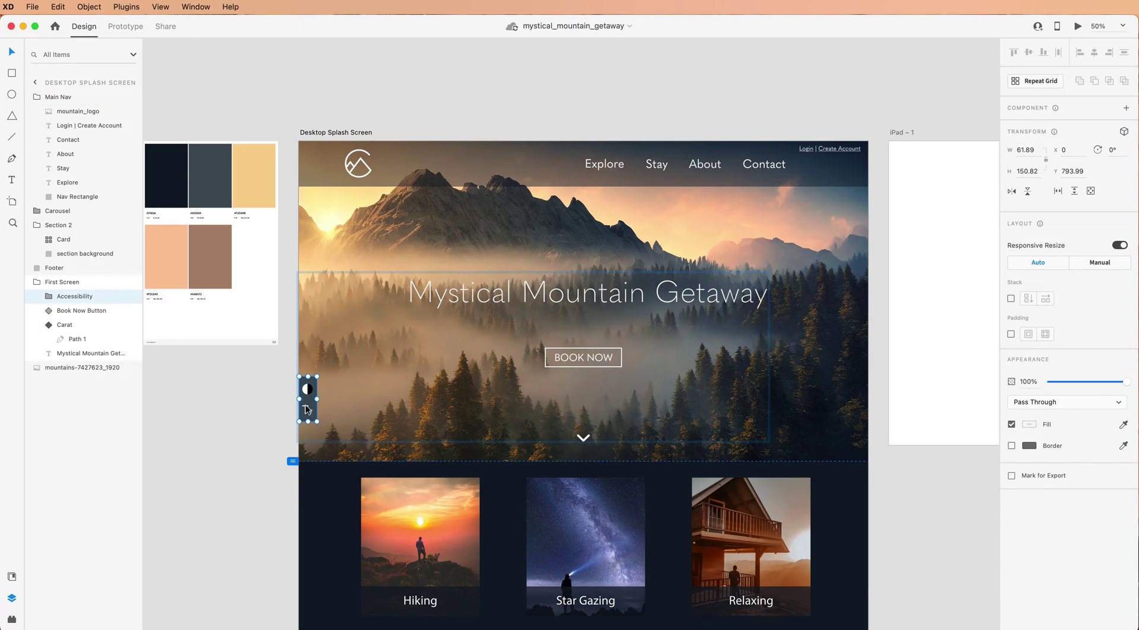
pyautogui.click(49, 297)
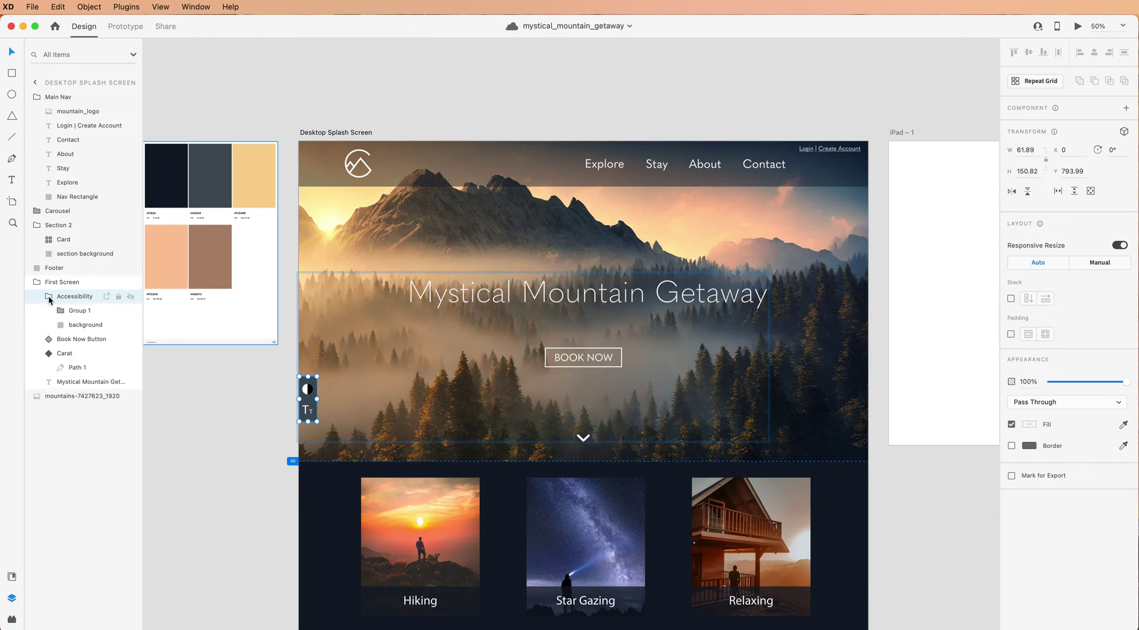
pyautogui.click(48, 298)
pyautogui.moveTo(49, 296)
pyautogui.mouseDown()
pyautogui.moveTo(29, 259)
pyautogui.moveTo(30, 206)
pyautogui.mouseUp()
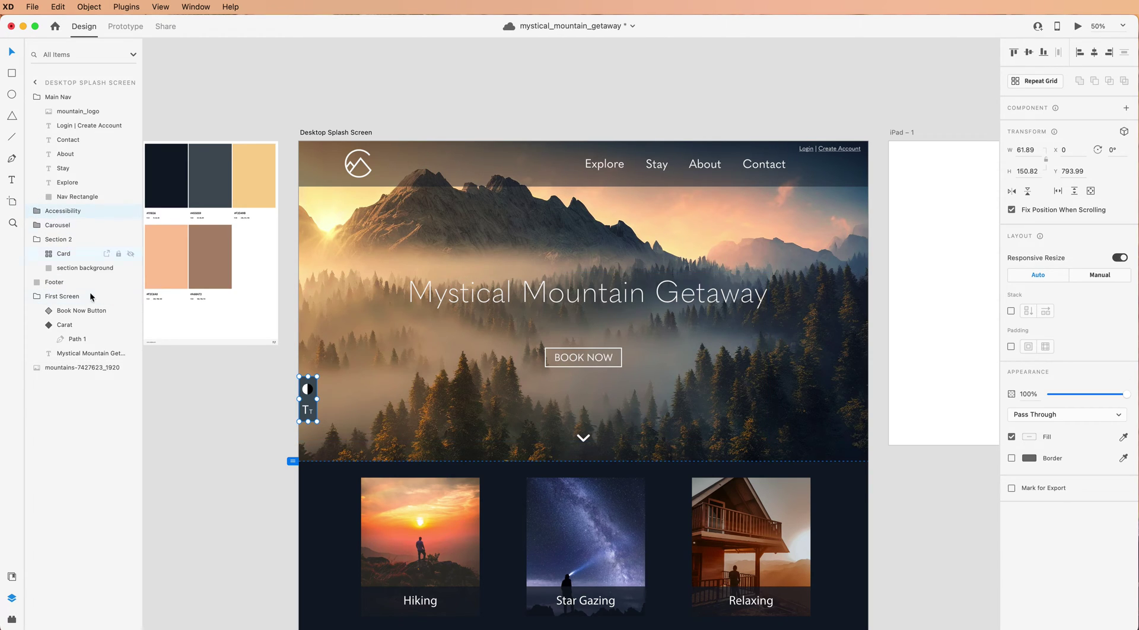
pyautogui.click(34, 97)
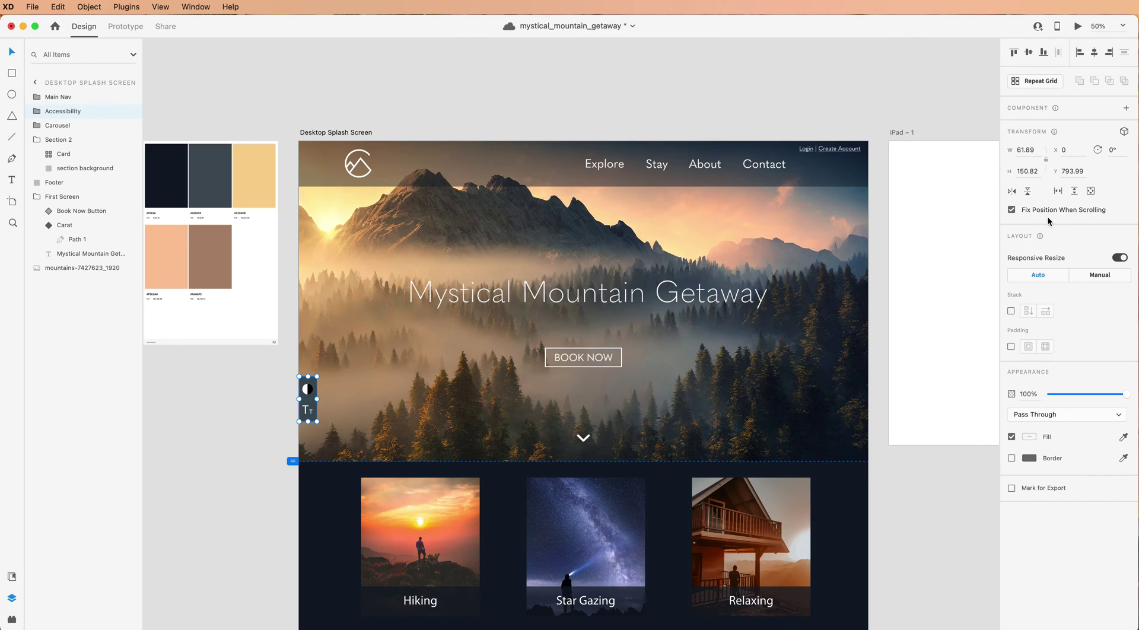
pyautogui.click(1081, 26)
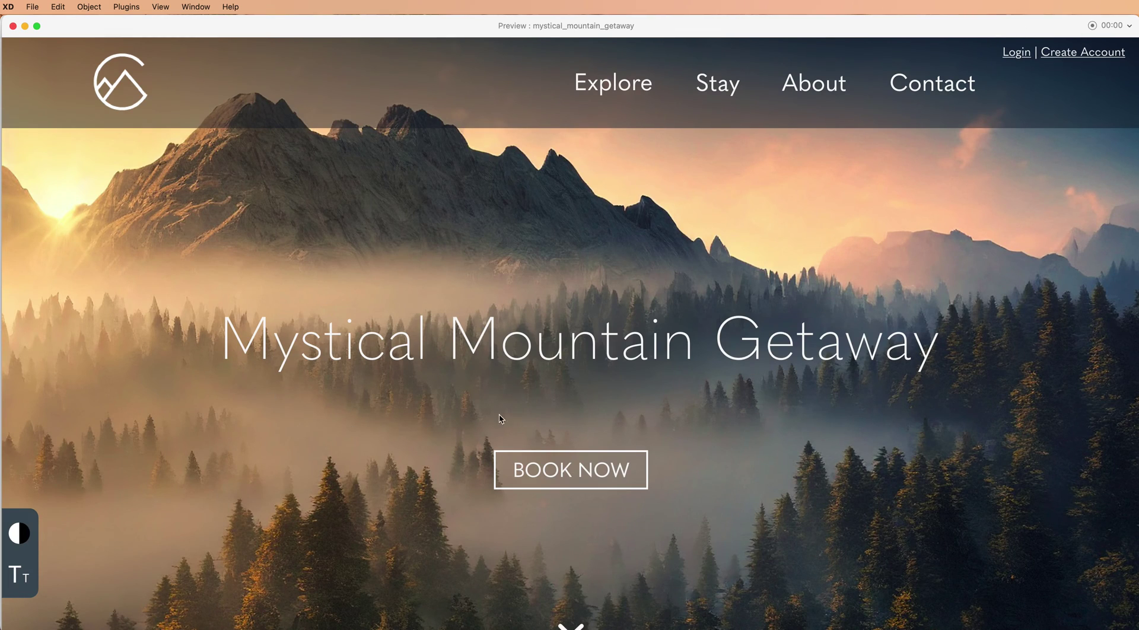
pyautogui.scroll(-5, 498, 412)
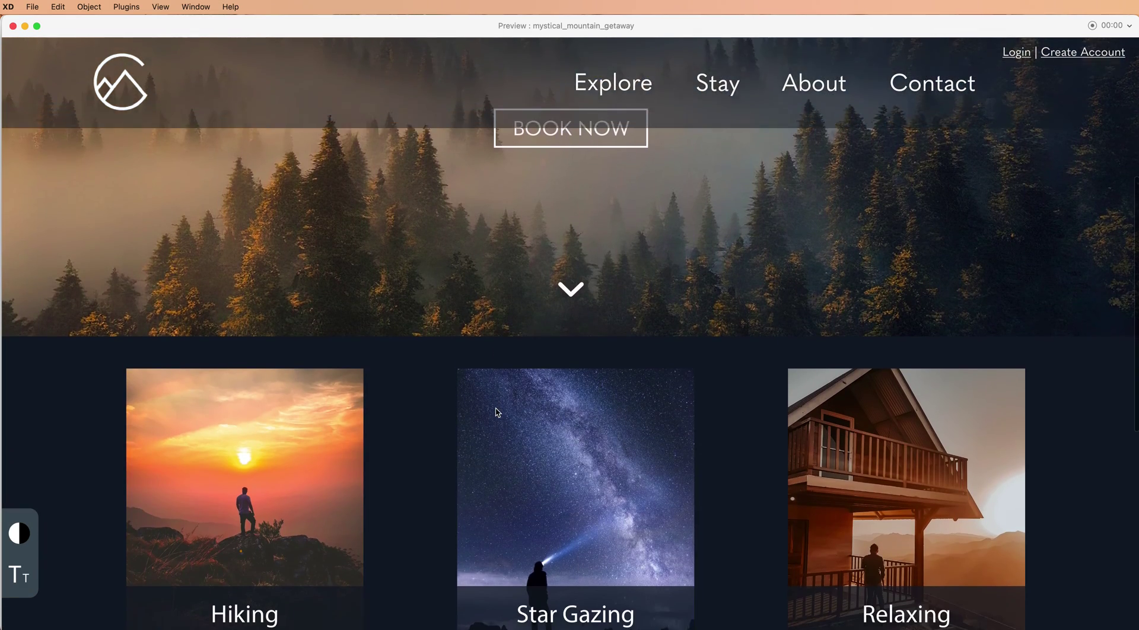
pyautogui.scroll(-4, 497, 411)
pyautogui.scroll(-3, 497, 411)
pyautogui.scroll(-1, 496, 407)
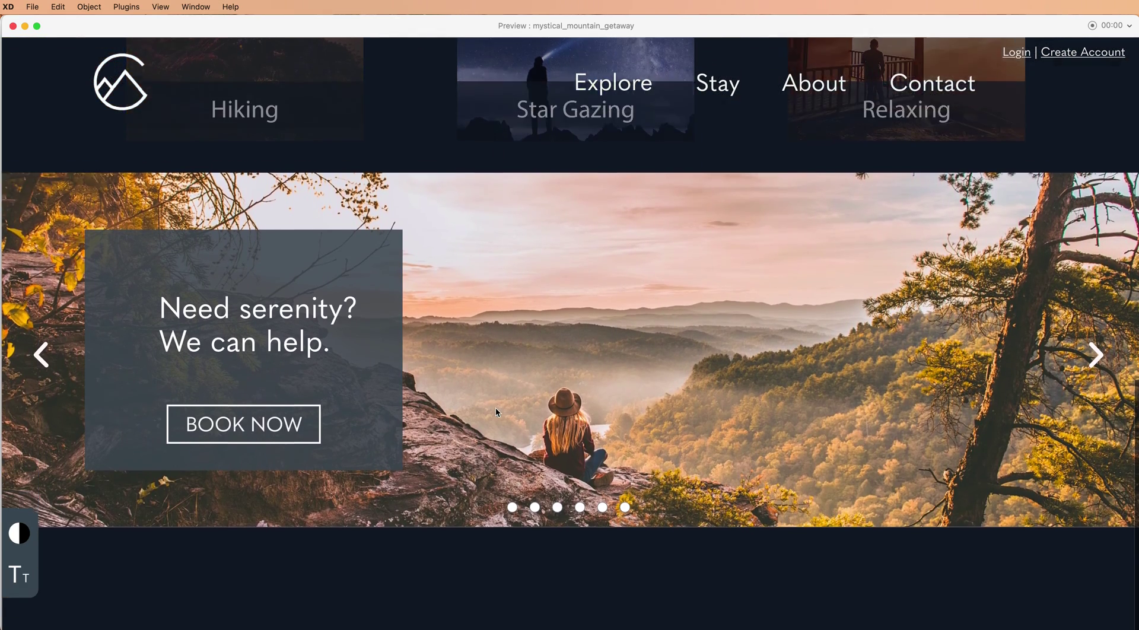
pyautogui.scroll(-2, 496, 407)
pyautogui.scroll(4, 496, 407)
pyautogui.scroll(10, 496, 407)
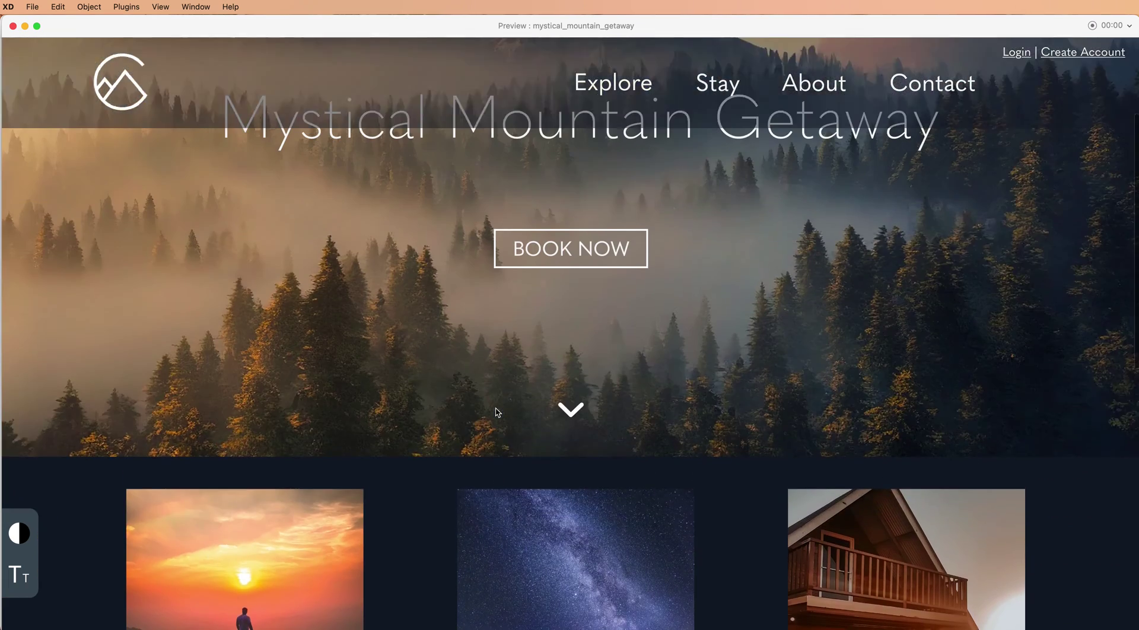
pyautogui.scroll(4, 496, 407)
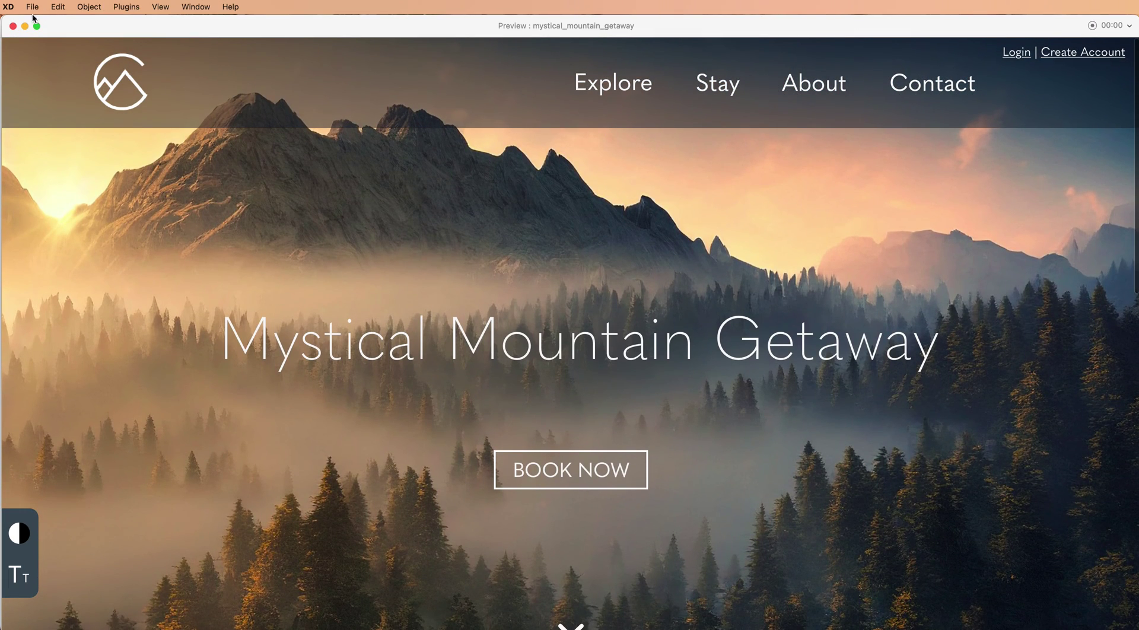
pyautogui.click(13, 26)
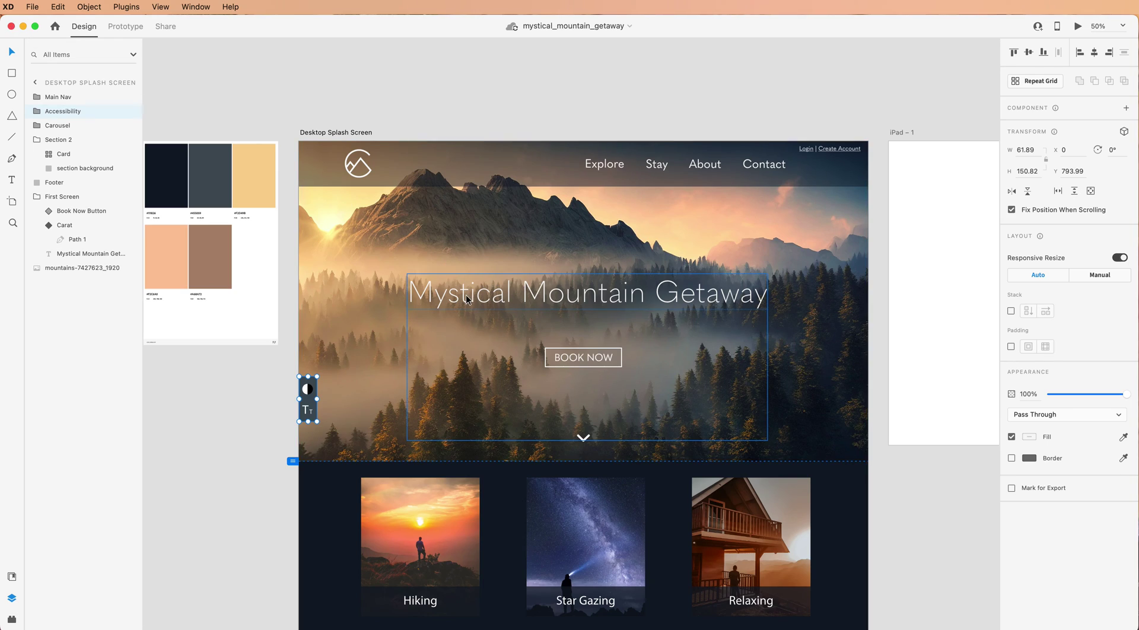